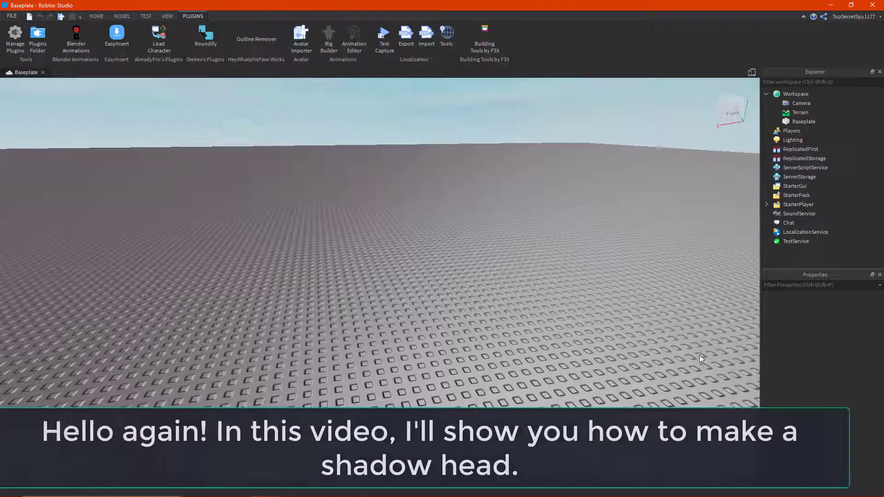
Load your avatar with the Load Character plugin by entering your username, and spawn it as R6
click(159, 39)
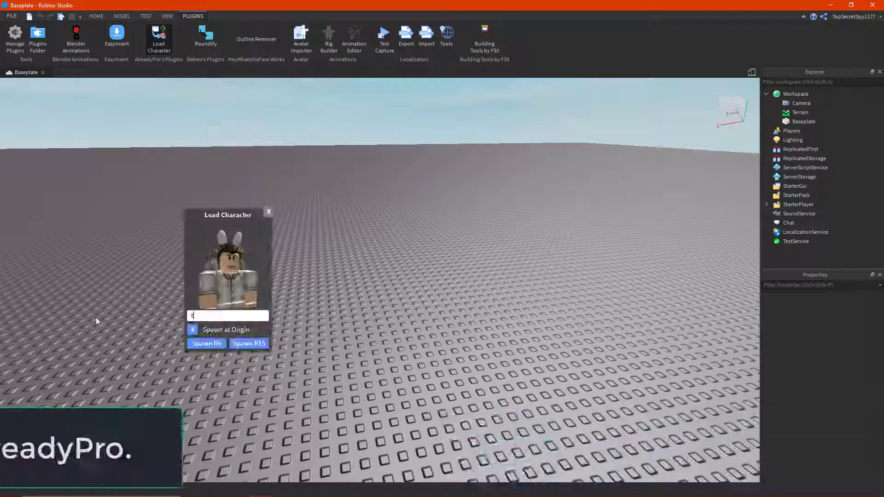
text(topsecret)
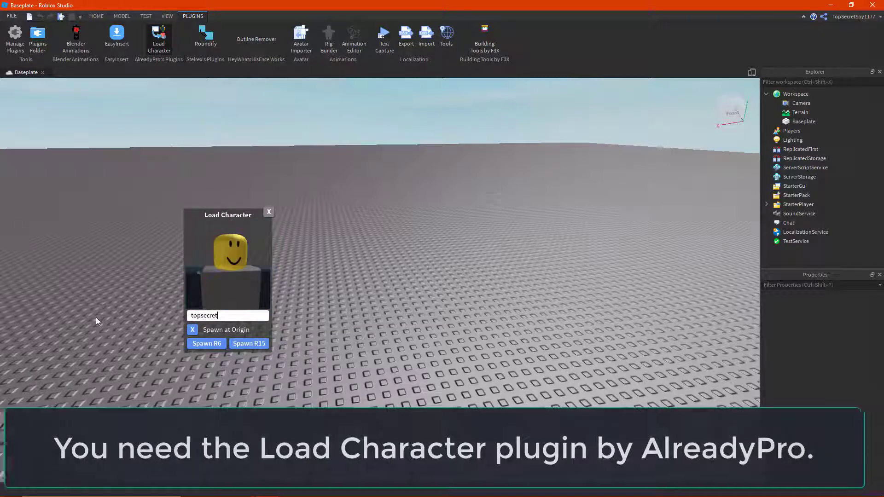
text(spy1177)
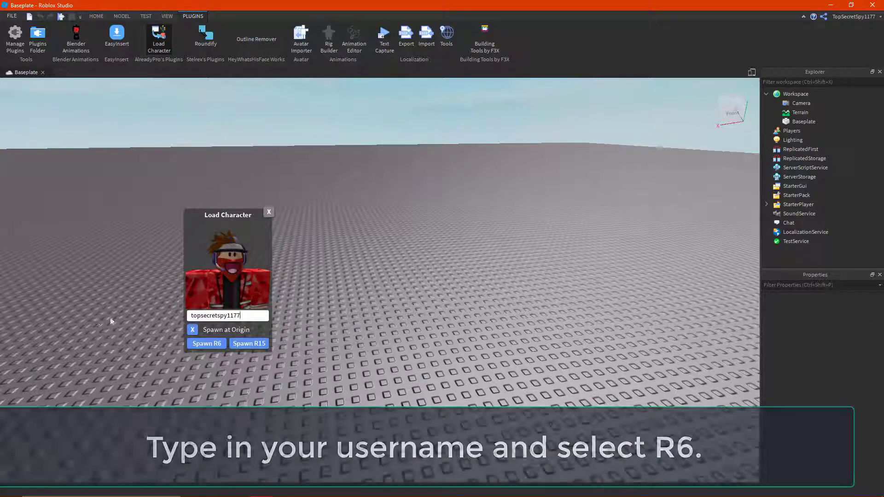
click(206, 345)
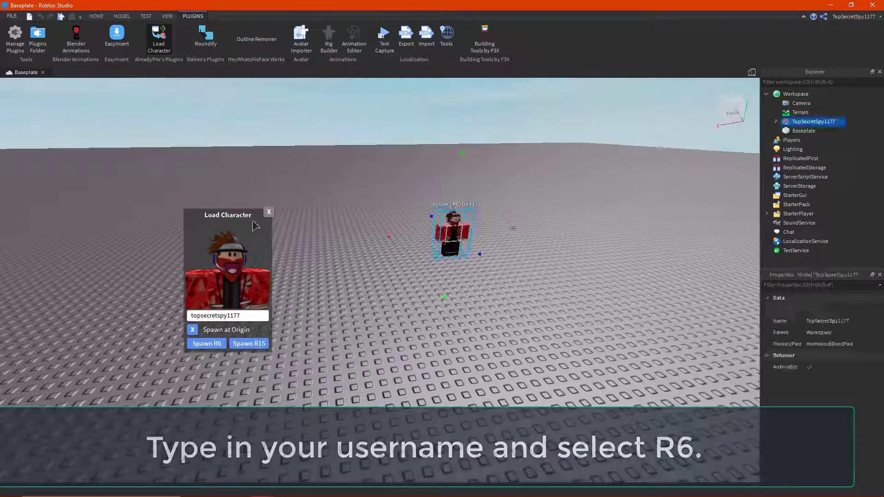
click(269, 212)
Focus on the spawned character and export it as an OBJ file
key(f)
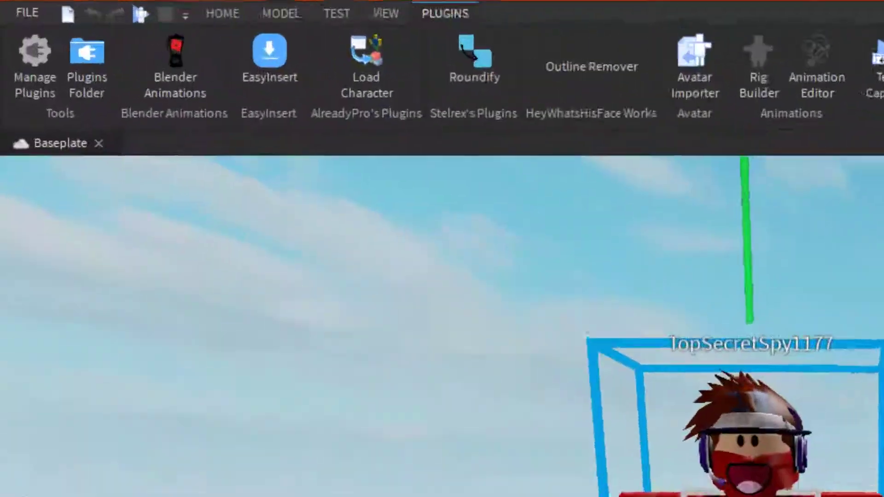
click(28, 7)
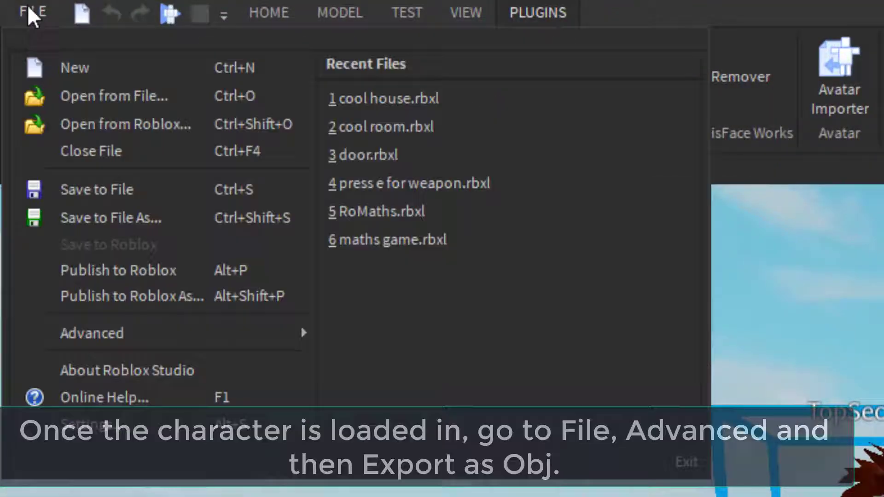
mouse_move(67, 245)
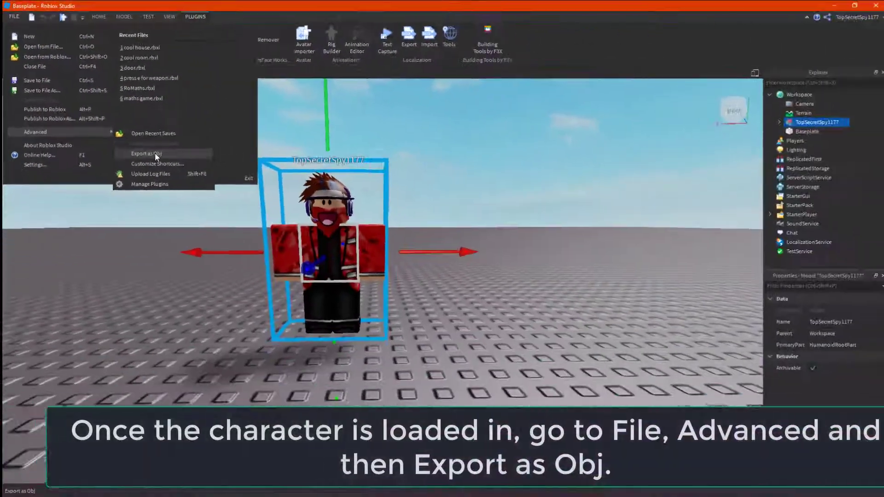
click(154, 153)
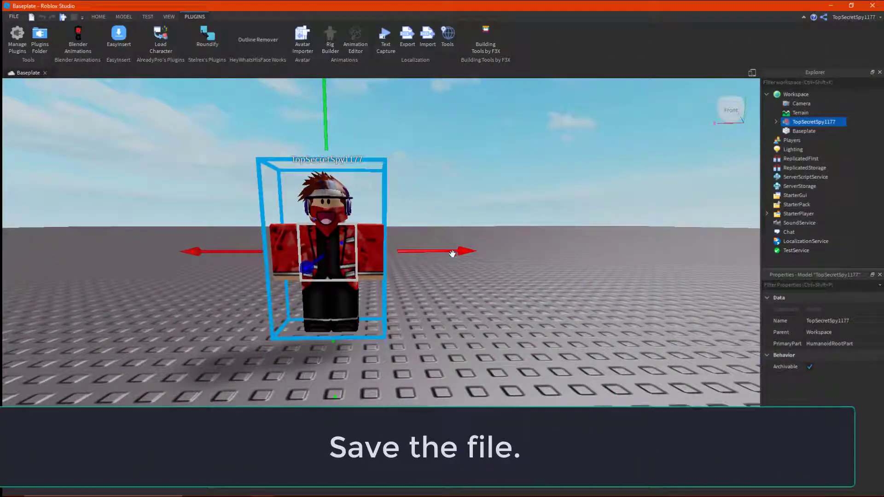
In Blender, import the character OBJ and delete the baseplate
click(328, 487)
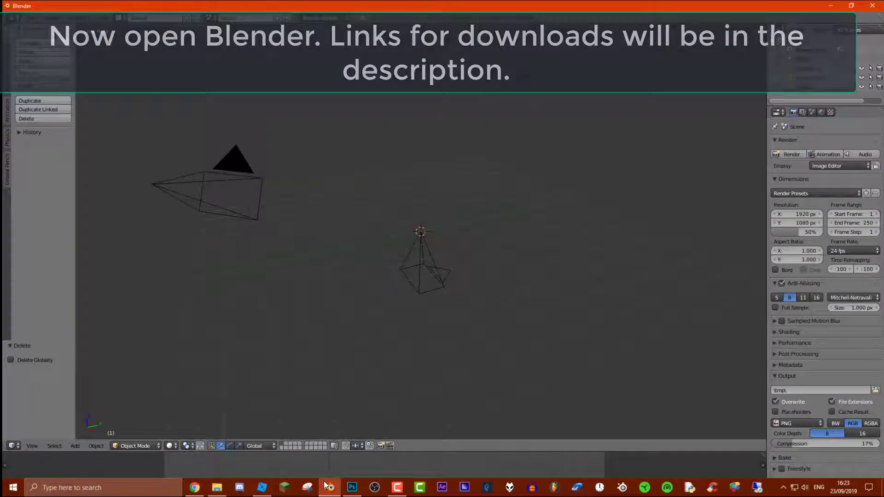
click(46, 9)
mouse_move(42, 194)
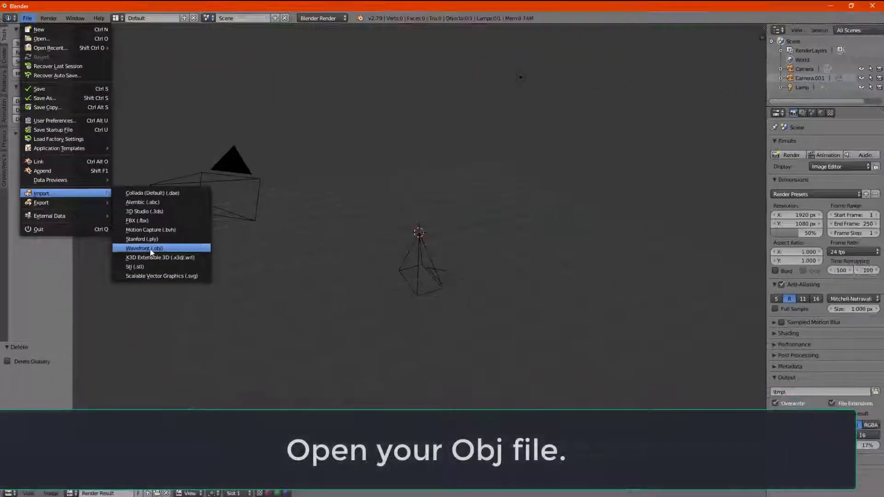
click(162, 246)
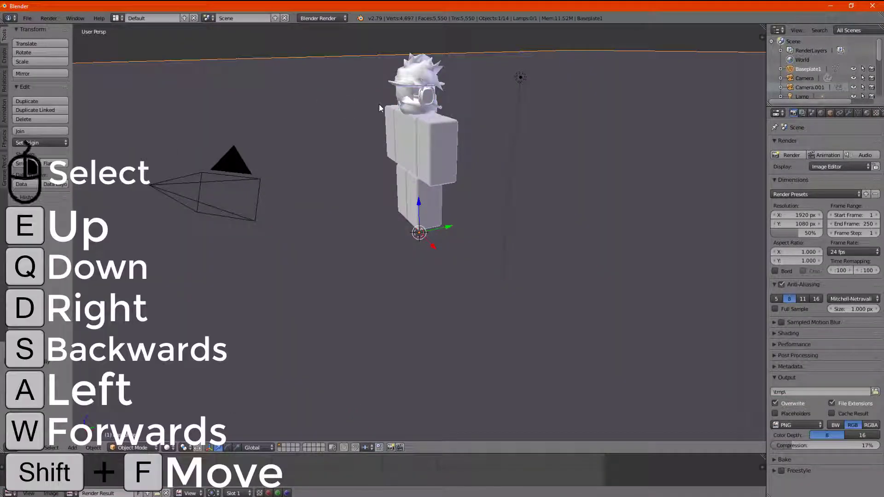
key(x)
click(380, 104)
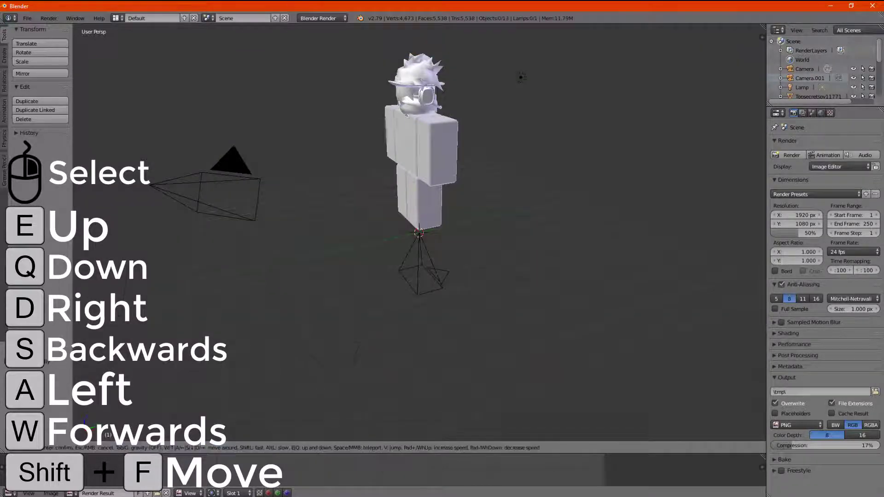
Delete the torso, right arm and legs, keeping only the head
key(w)
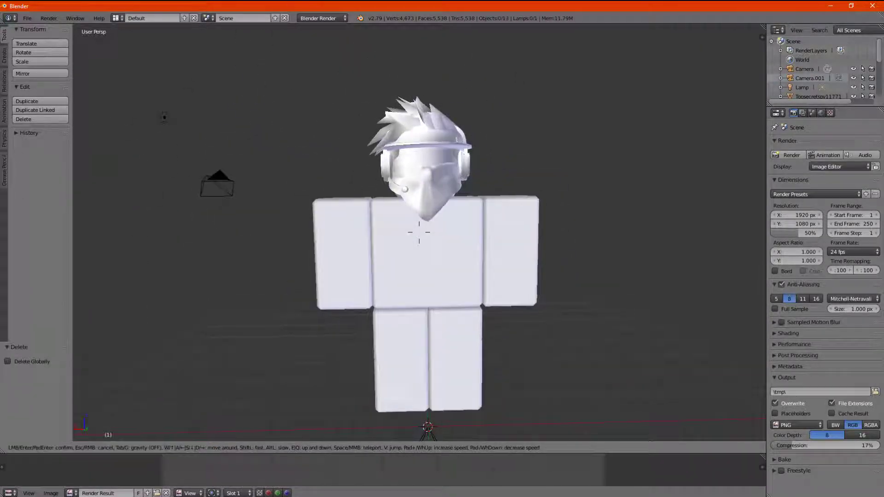
click(419, 232)
right_click(417, 252)
key(x)
click(423, 251)
right_click(491, 237)
key(x)
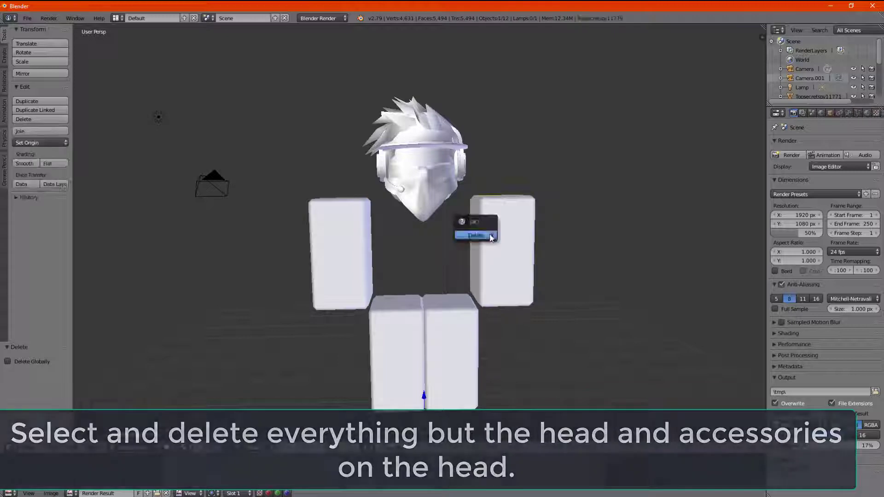
click(491, 238)
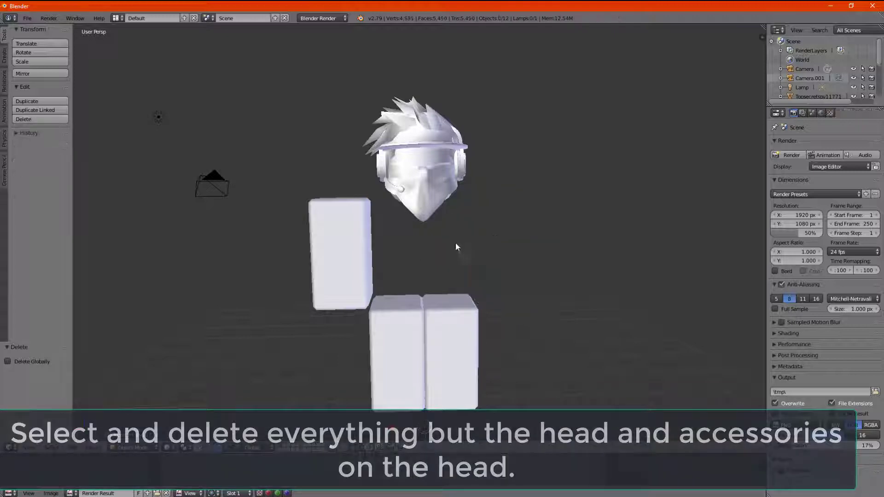
key(x)
click(394, 334)
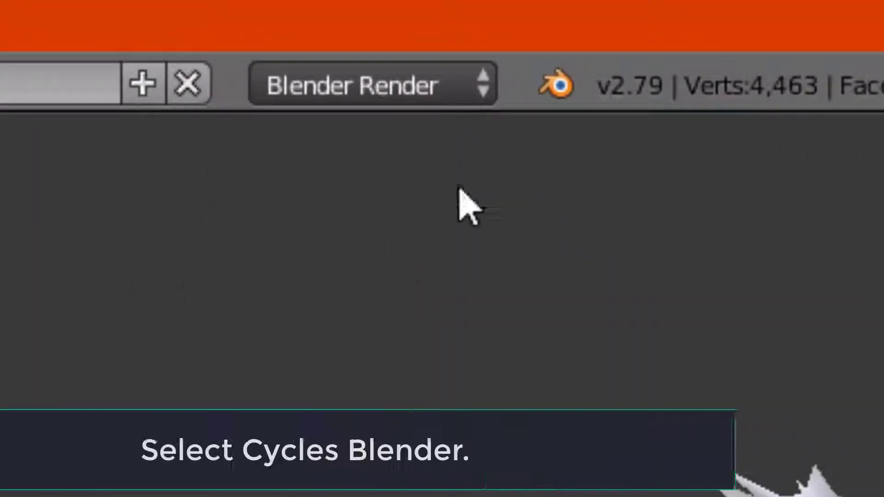
Switch to Cycles and enable ambient occlusion in the viewport and the world at factor 1.00
click(466, 88)
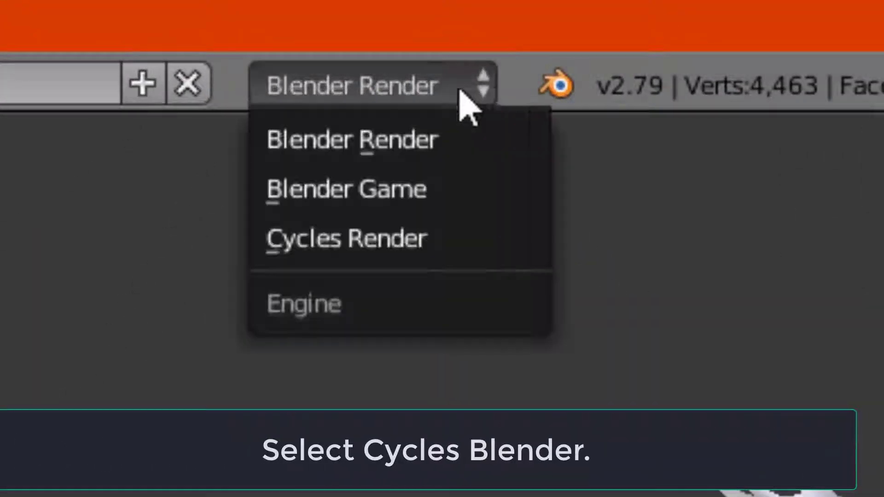
click(408, 241)
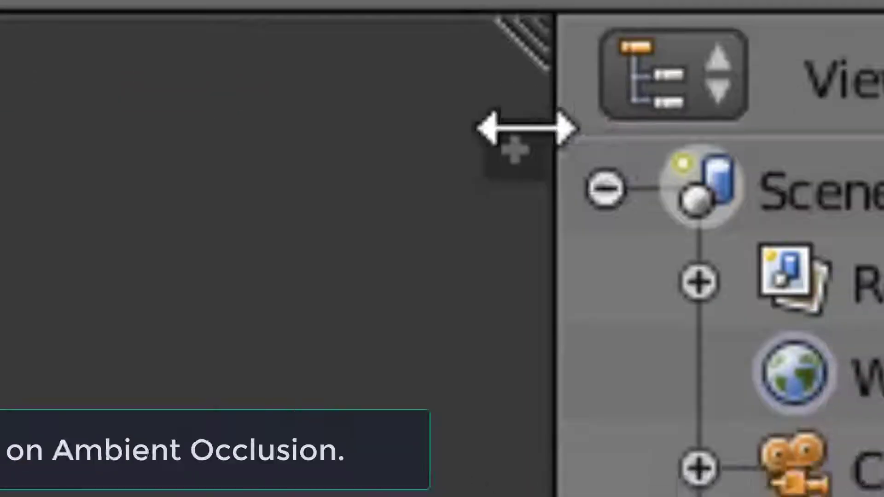
click(527, 191)
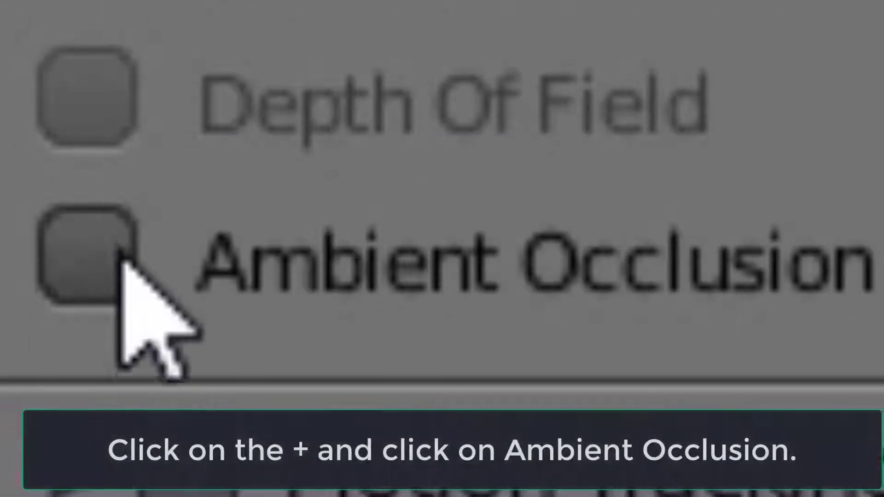
click(122, 256)
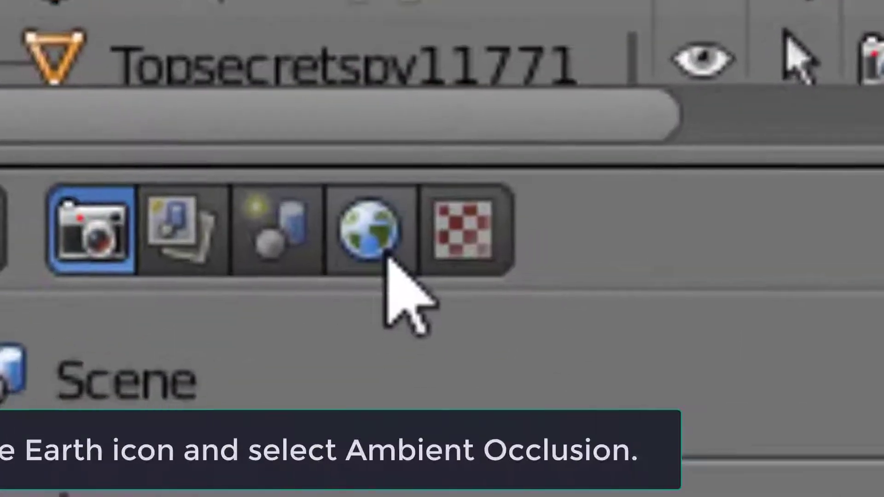
click(544, 190)
click(164, 246)
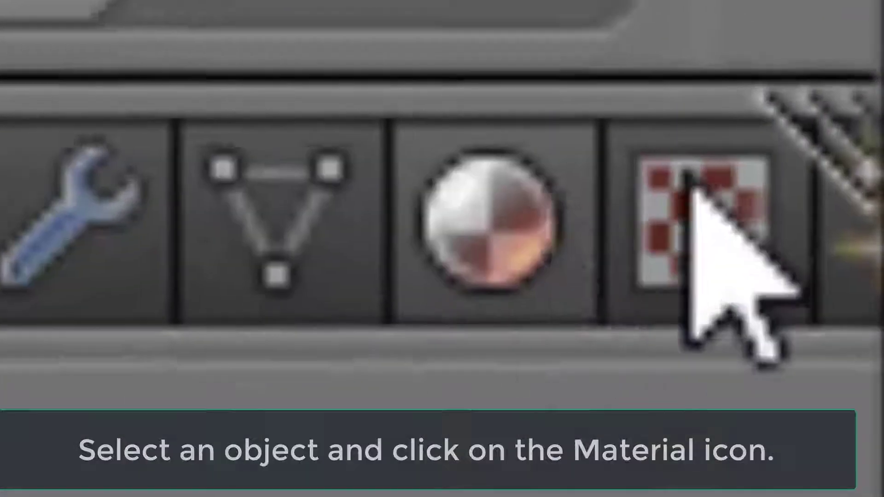
Drive the head material's surface colour with an Image Texture using the avatar's texture image
click(542, 244)
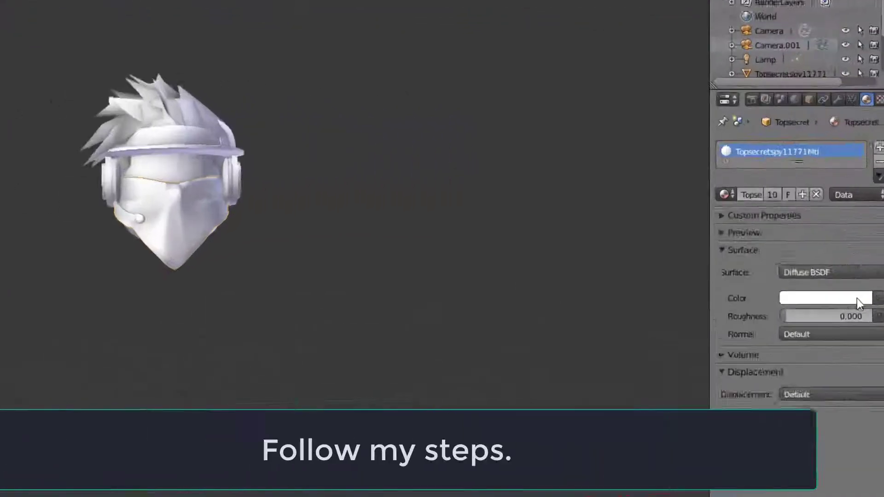
click(875, 239)
click(265, 196)
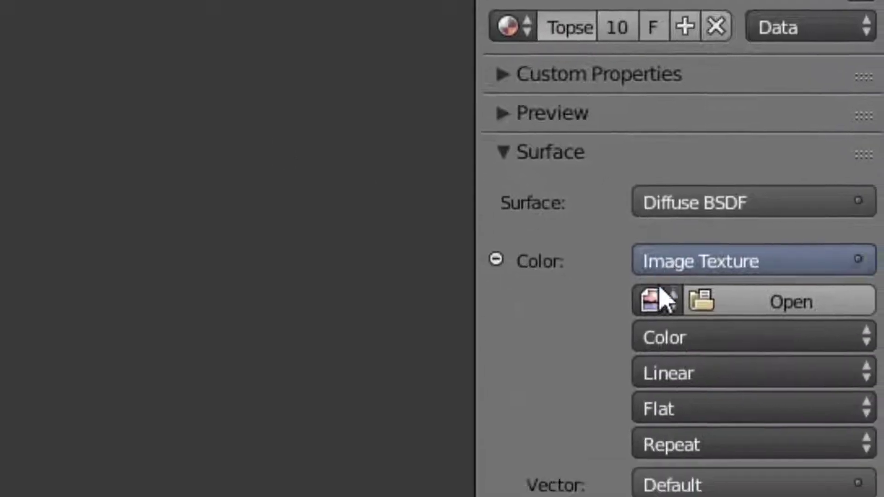
click(649, 260)
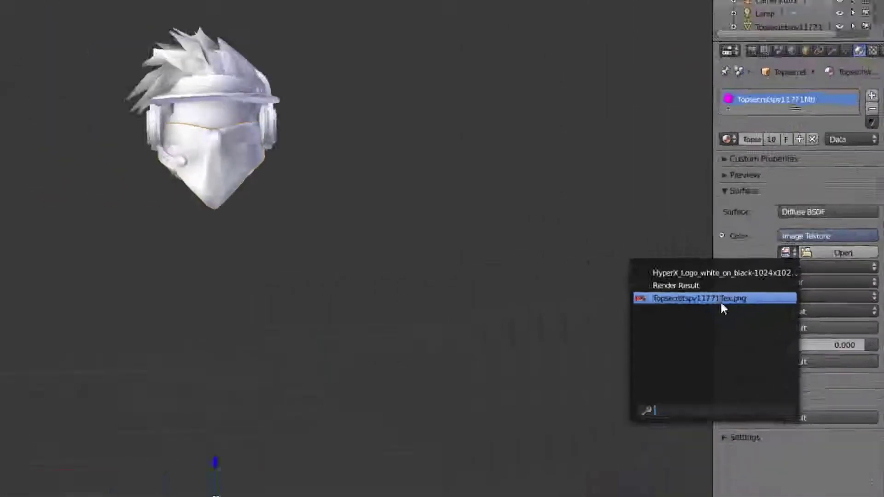
click(720, 301)
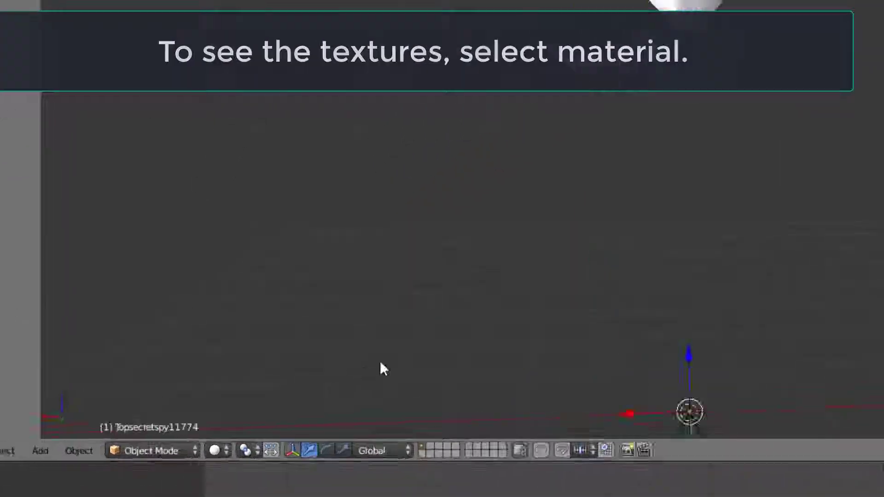
Switch the viewport to Material shading and start walk navigation toward the head
click(345, 463)
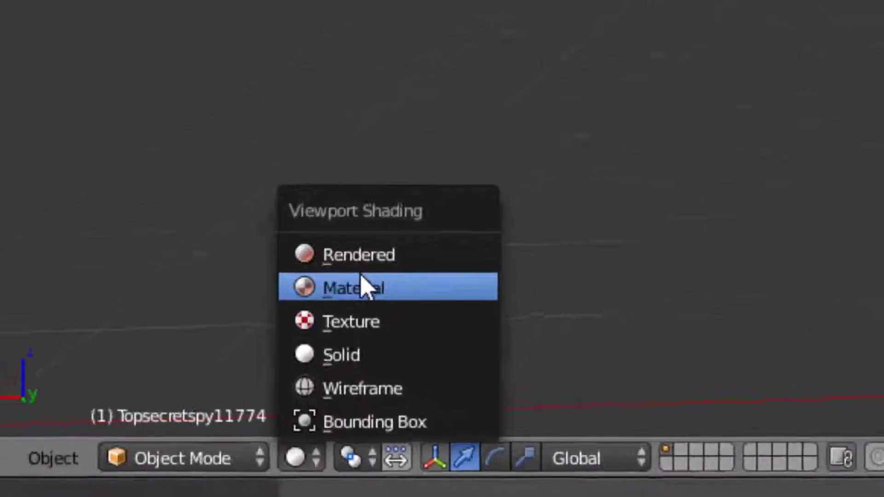
click(428, 248)
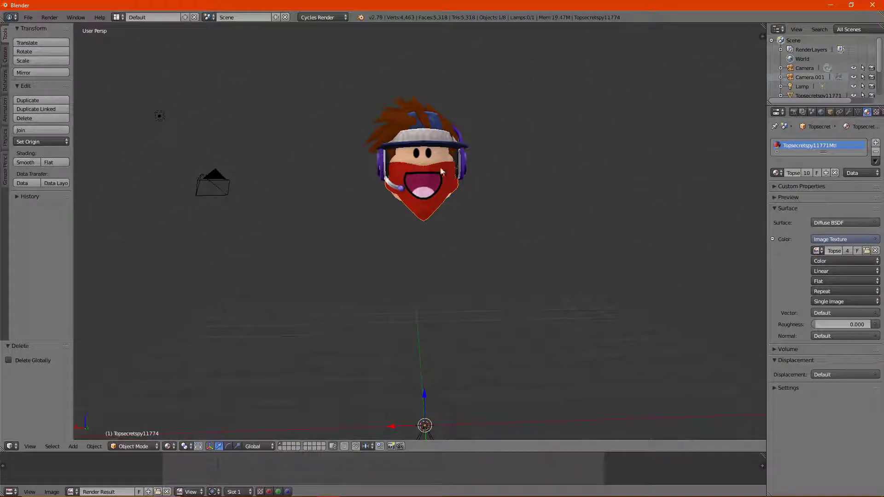
key(shift+f)
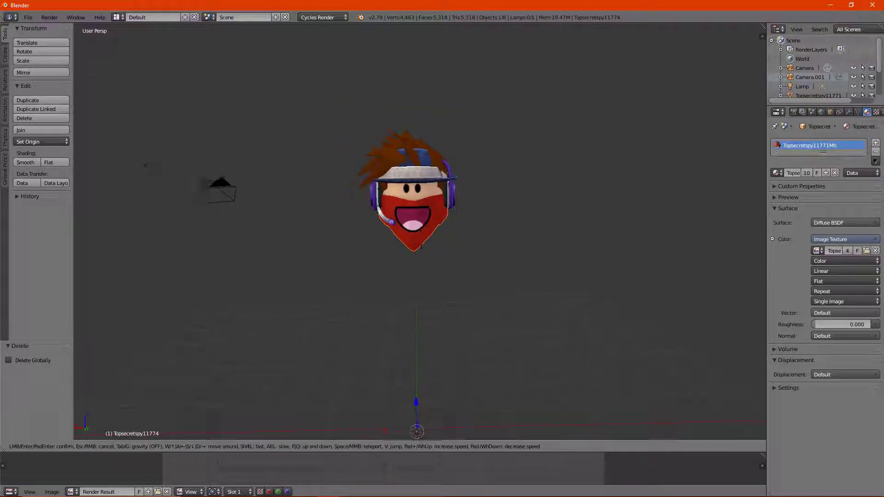
Assign the plain 'Material' to the head and set its diffuse colour to bright orange
key(Return)
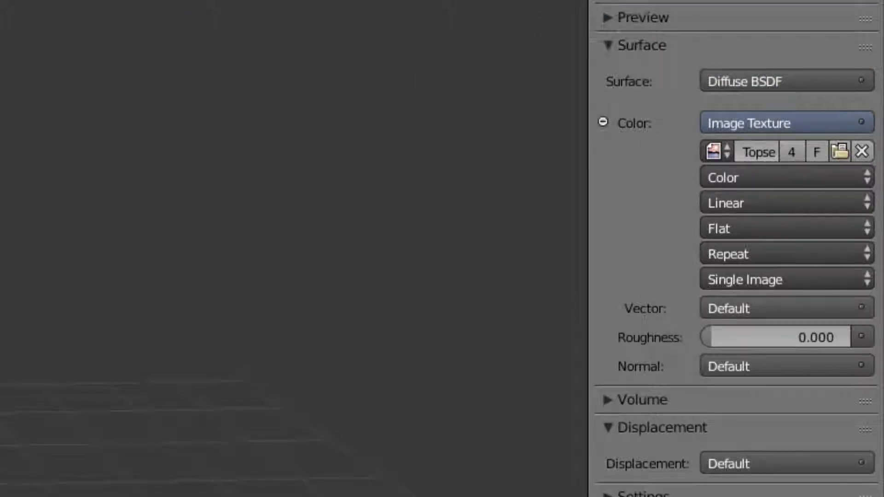
click(461, 20)
click(425, 11)
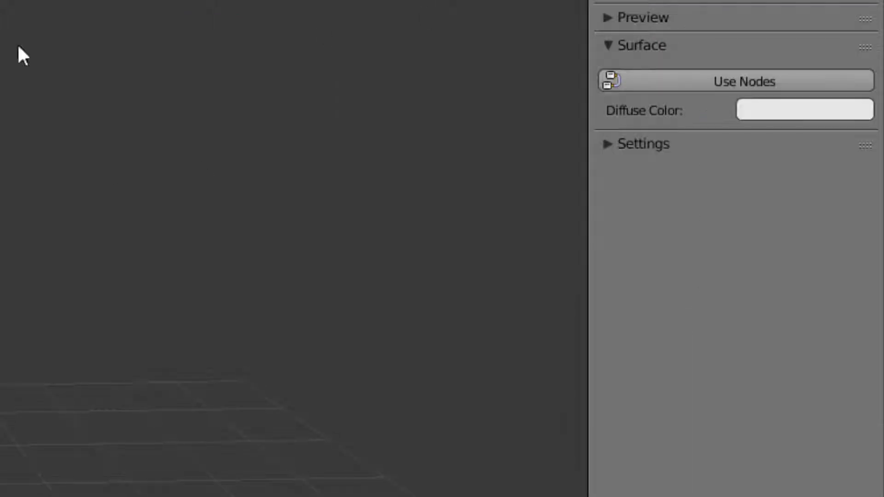
click(805, 106)
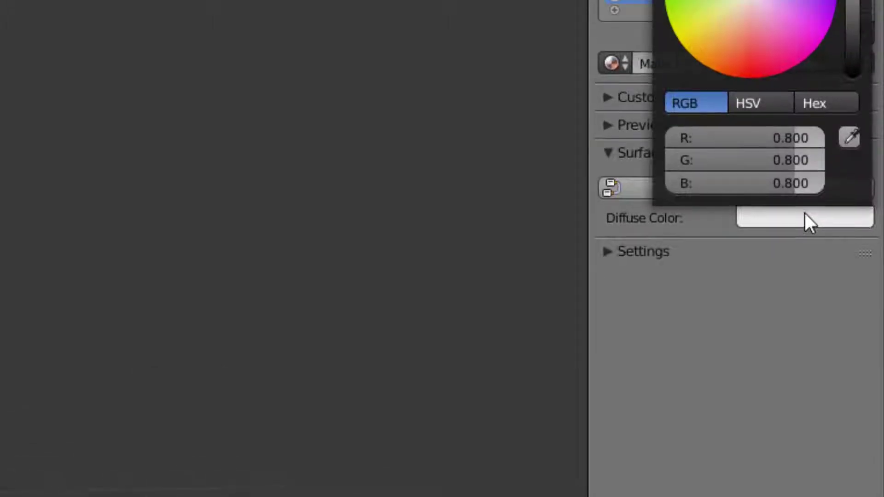
drag(852, 114, 852, 49)
drag(734, 177, 721, 168)
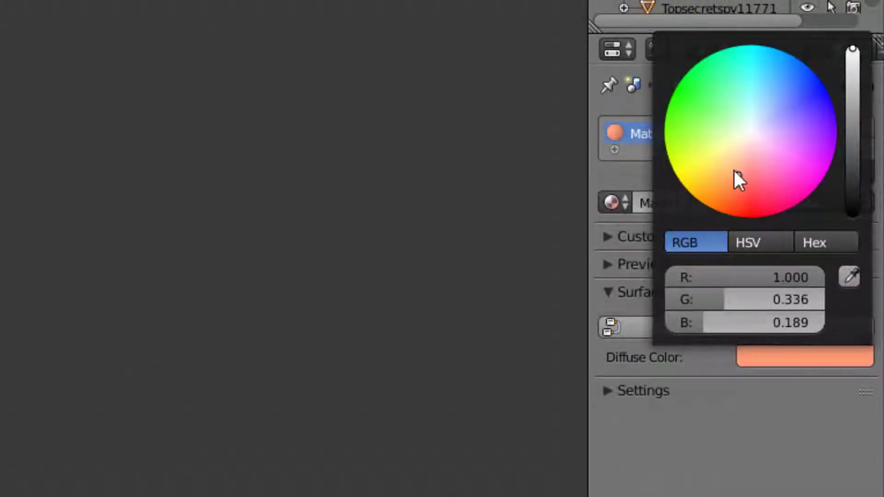
scroll(728, 172, down, 3)
scroll(728, 171, down, 2)
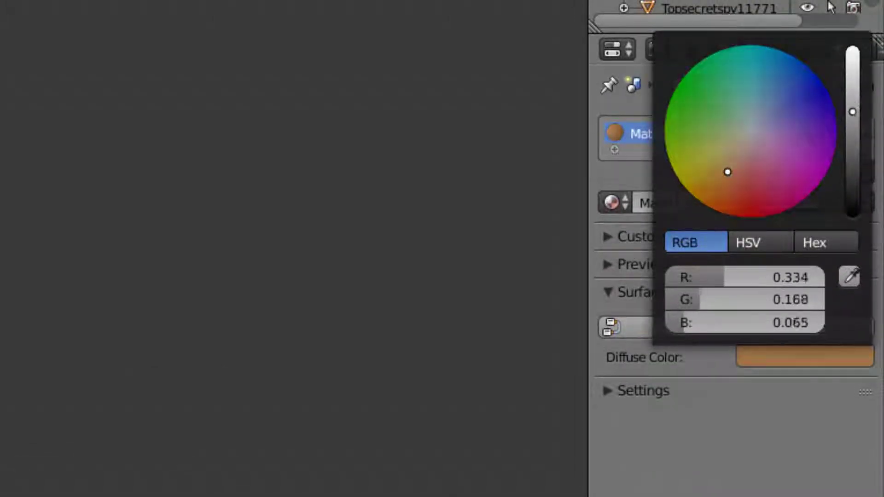
scroll(727, 172, up, 5)
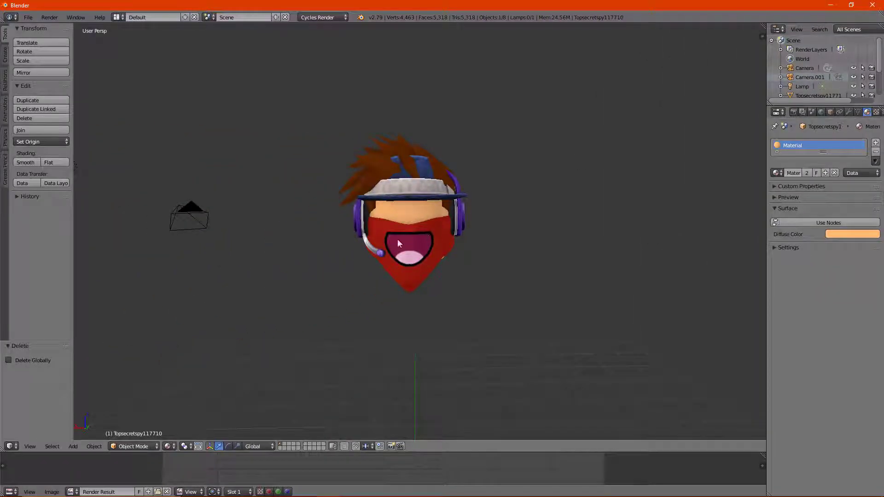
Look through the scene camera and steer it so the avatar head is framed
click(30, 447)
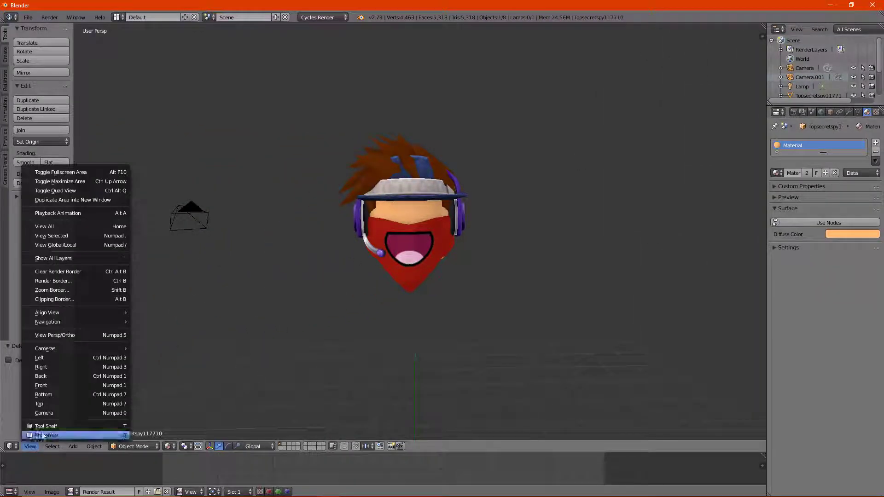
click(54, 414)
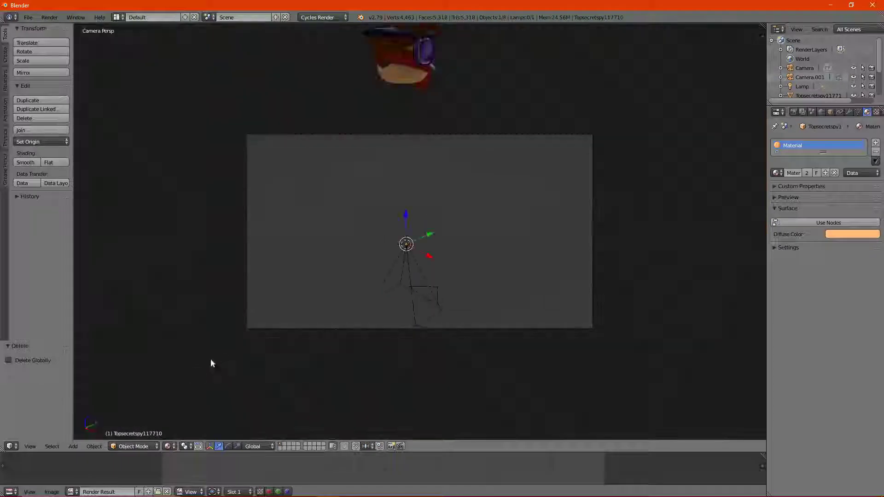
key(shift+f)
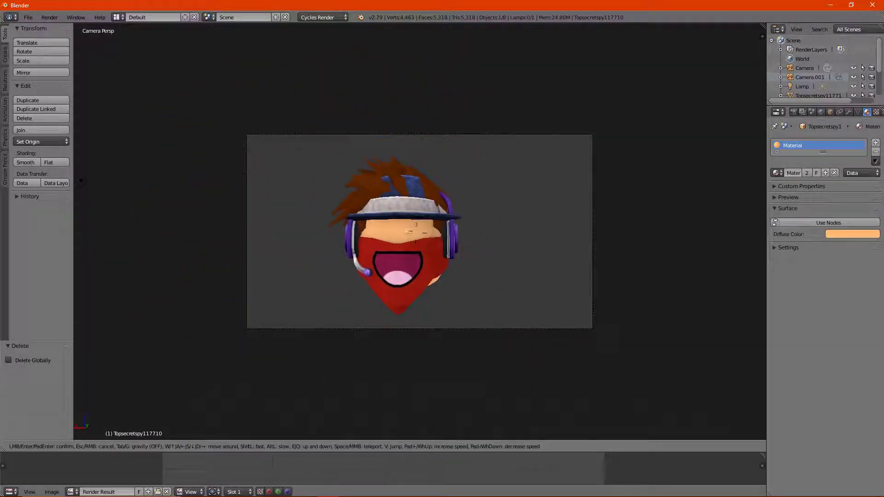
Set the render to 5000 × 5000 at 50%, 16-bit RGBA PNG, with transparent film
click(794, 113)
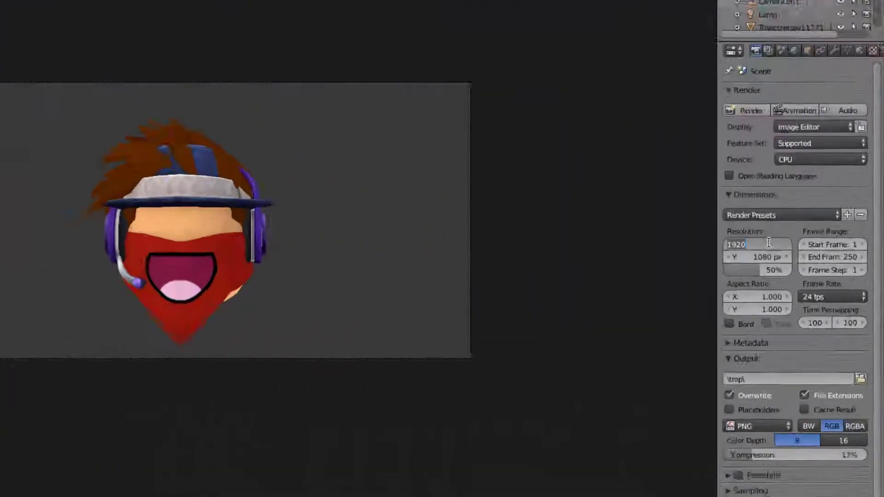
text(500)
key(Tab)
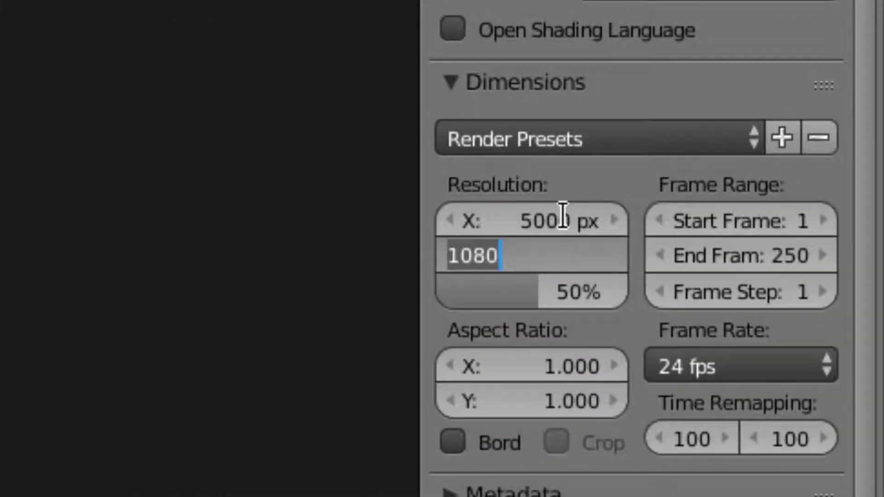
text(5000)
key(Return)
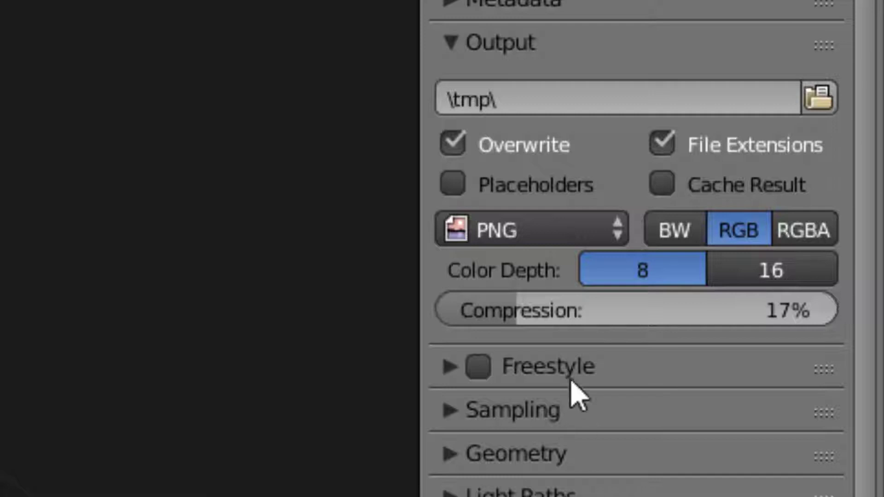
click(791, 271)
scroll(529, 410, down, 5)
scroll(449, 361, down, 5)
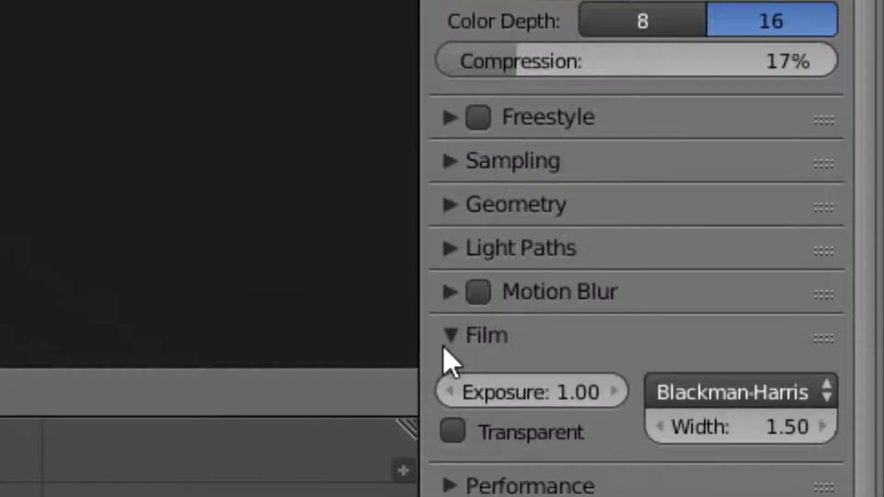
click(449, 441)
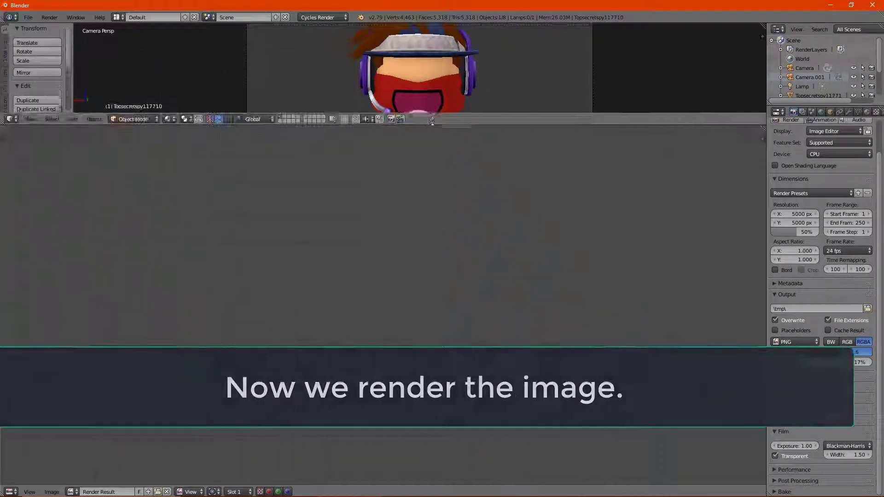
Render the avatar head from the camera in an enlarged image area and save the result
drag(421, 452, 424, 112)
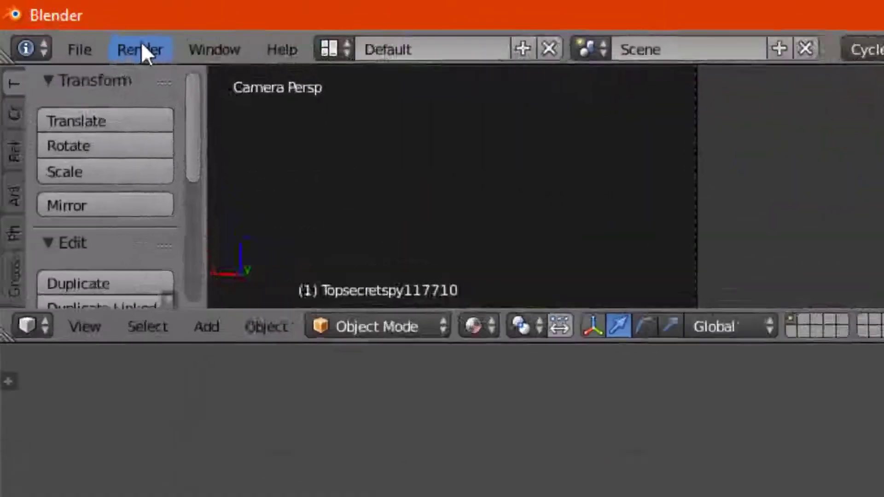
click(50, 17)
click(284, 124)
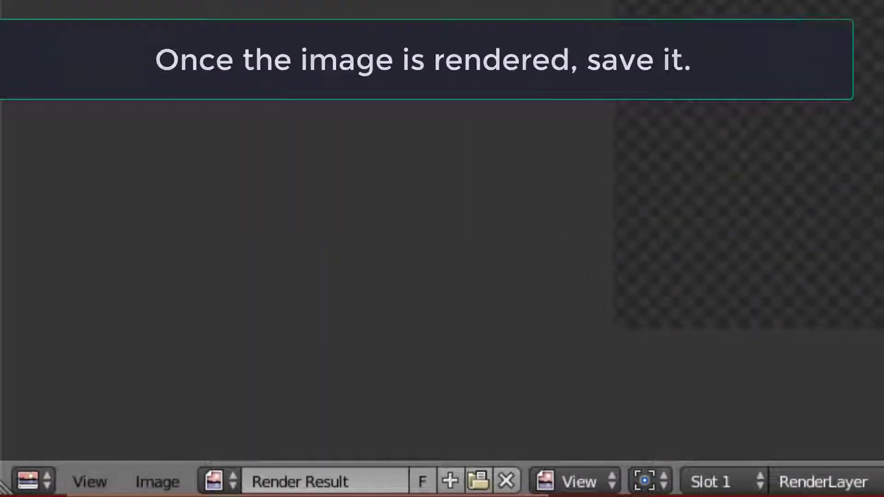
click(164, 483)
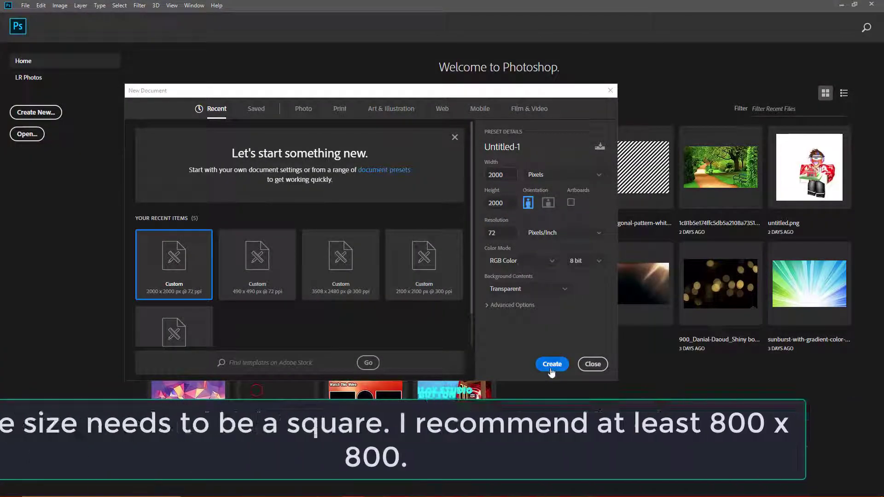
Create a 2000 × 2000 transparent canvas, bring in the head render, and scale it up to fill it
click(552, 366)
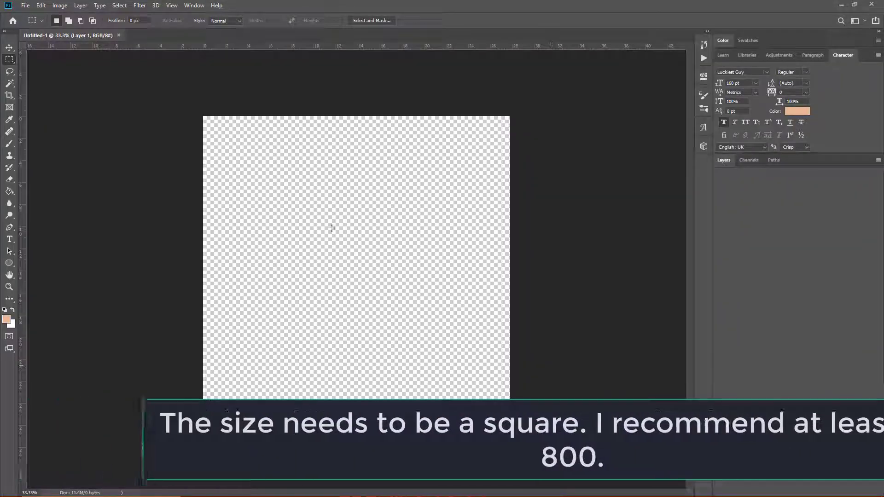
click(26, 5)
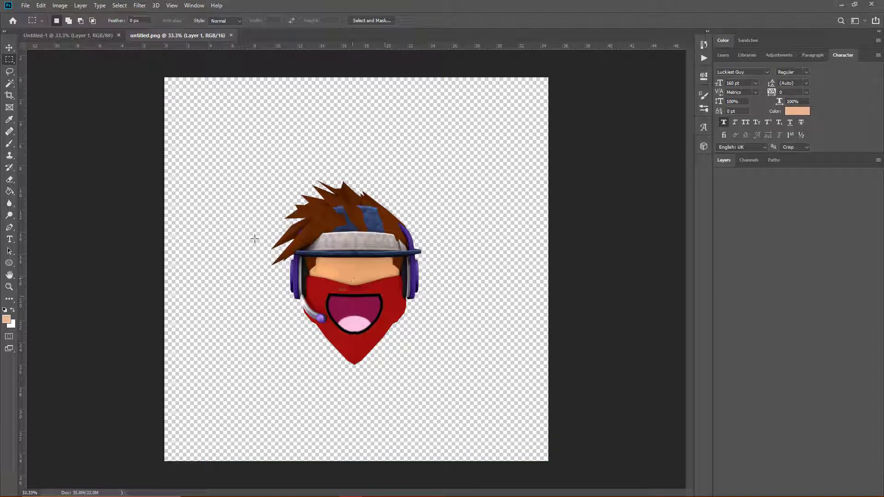
mouse_move(319, 251)
mouse_down()
mouse_move(100, 31)
mouse_move(329, 225)
mouse_up()
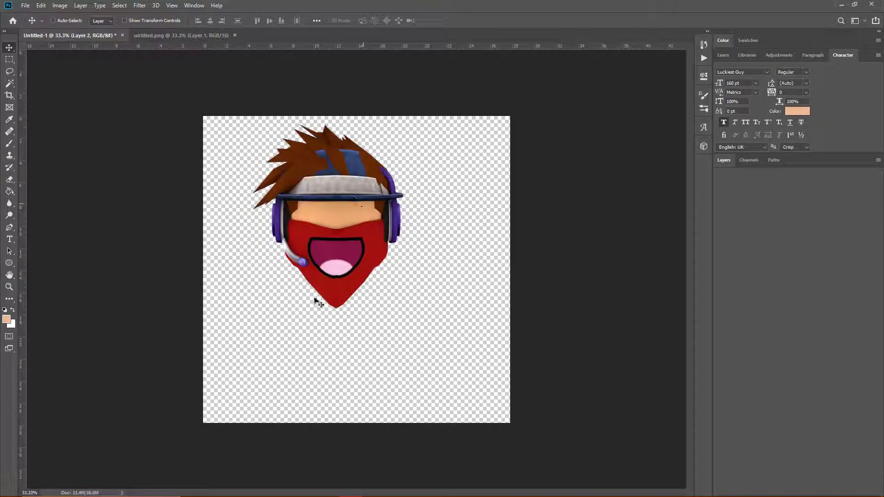
drag(404, 306, 513, 370)
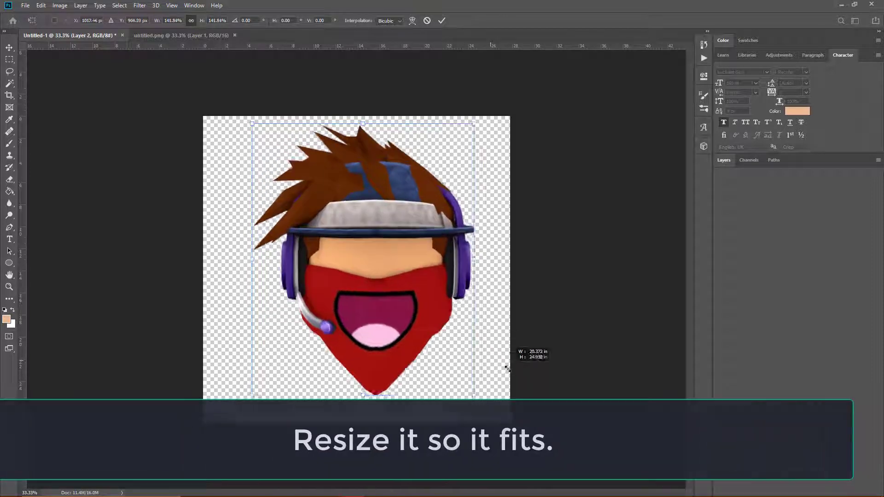
key(Return)
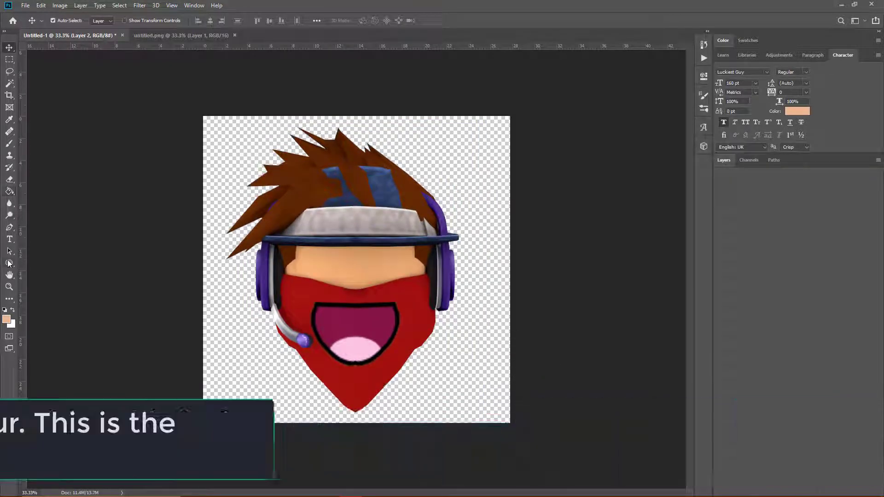
Draw a rectangle overhanging all canvas edges and fill it with orange
click(9, 263)
click(31, 264)
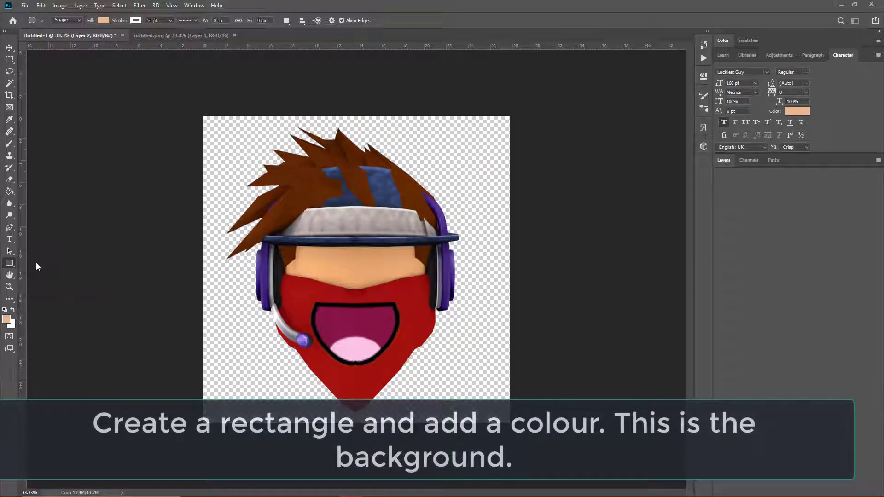
drag(175, 100, 234, 174)
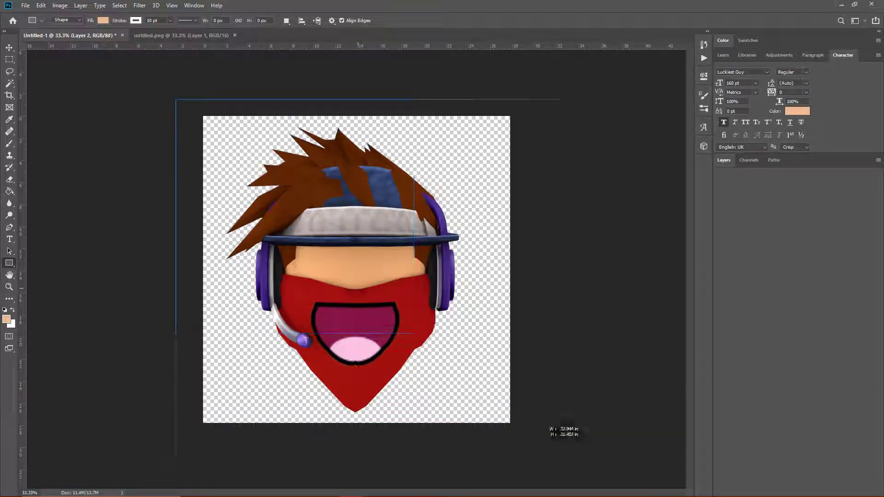
drag(566, 457, 559, 454)
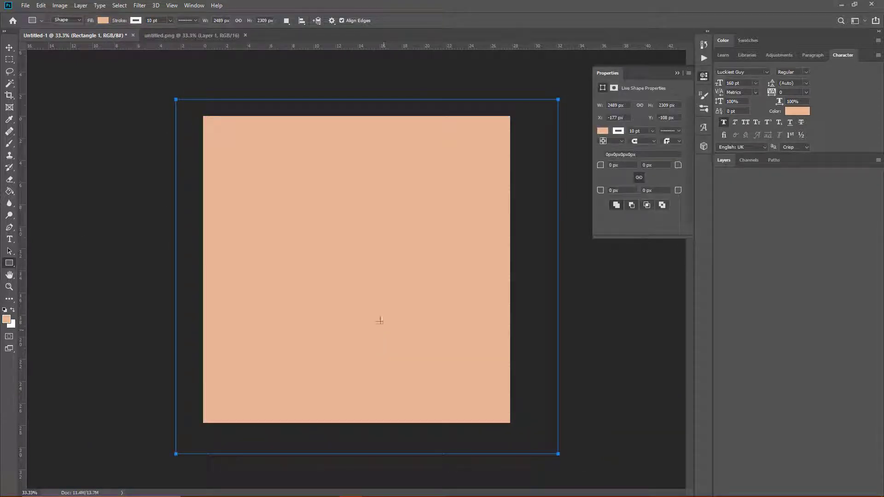
click(617, 131)
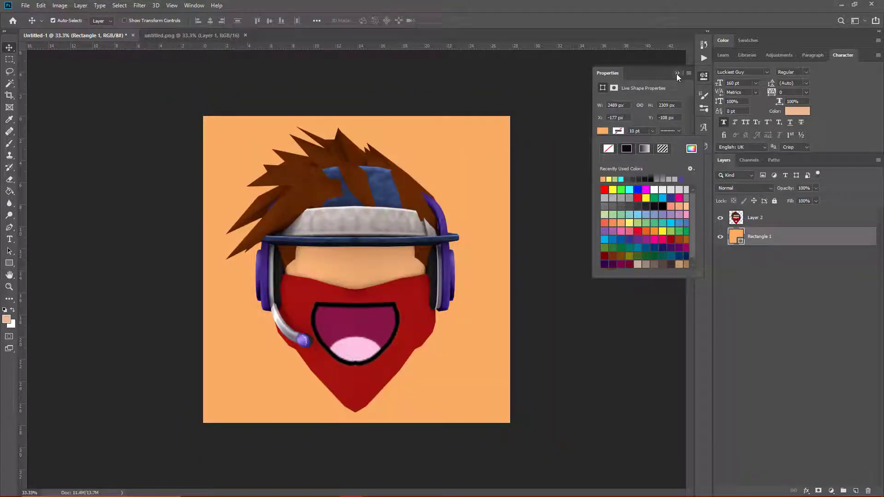
click(677, 74)
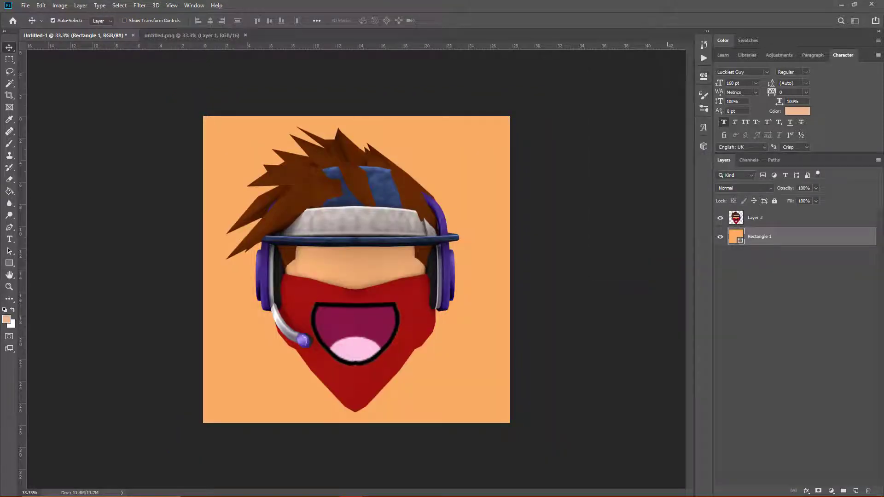
click(8, 264)
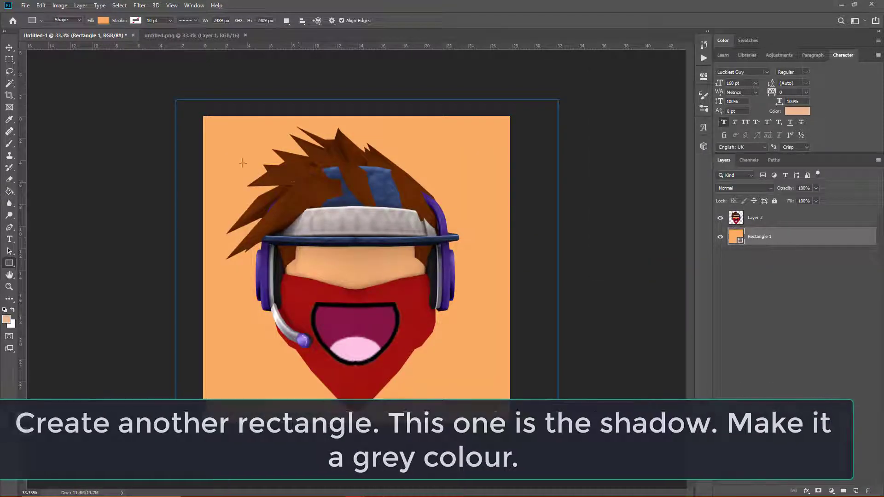
Draw dark grey Rectangle 2, rotated about 45° and stretched into a long lower-right shadow
mouse_move(220, 165)
mouse_down()
mouse_move(496, 269)
mouse_move(520, 294)
mouse_up()
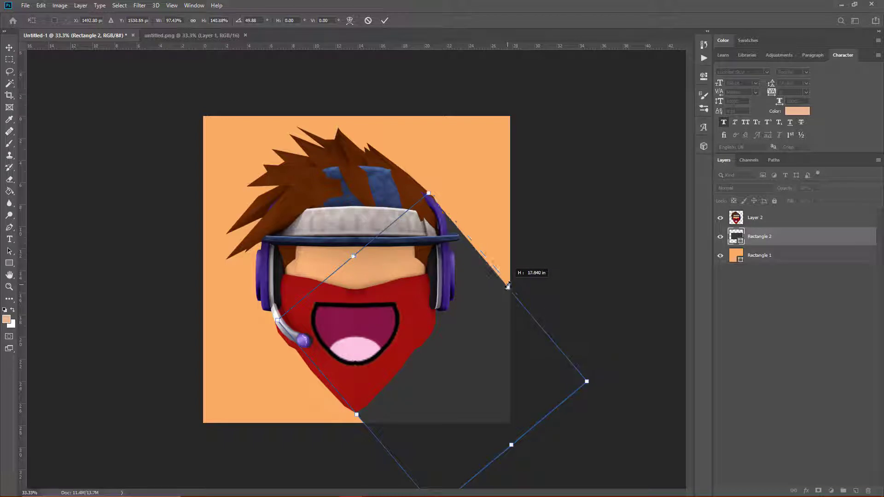
key(Return)
click(420, 189)
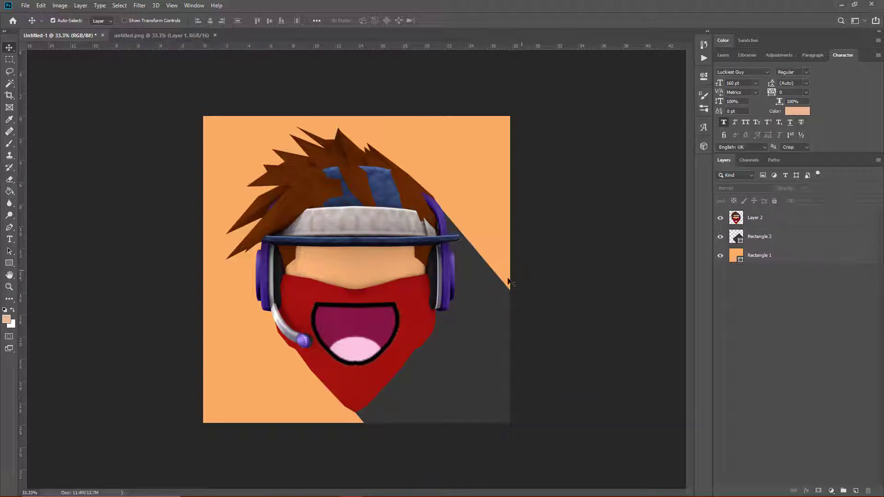
right_click(736, 237)
right_click(770, 226)
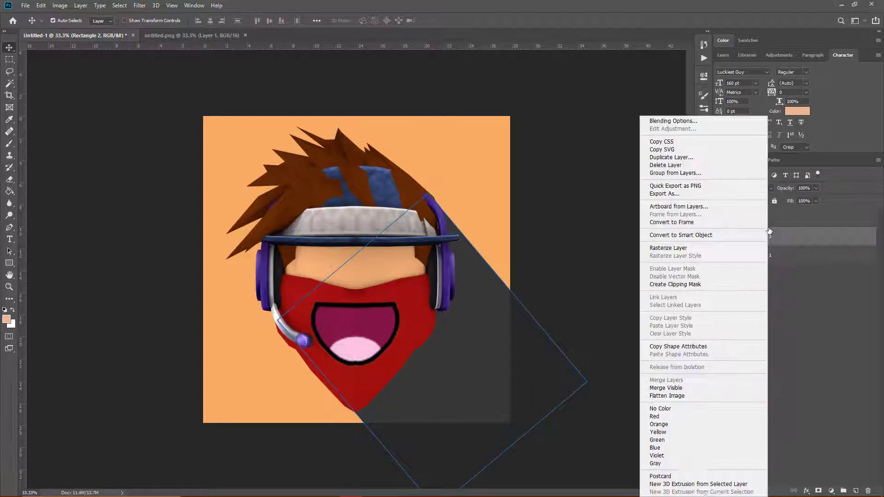
Rasterize Rectangle 2 and set its Layer Style blend mode to Hard Light
click(681, 256)
double_click(737, 236)
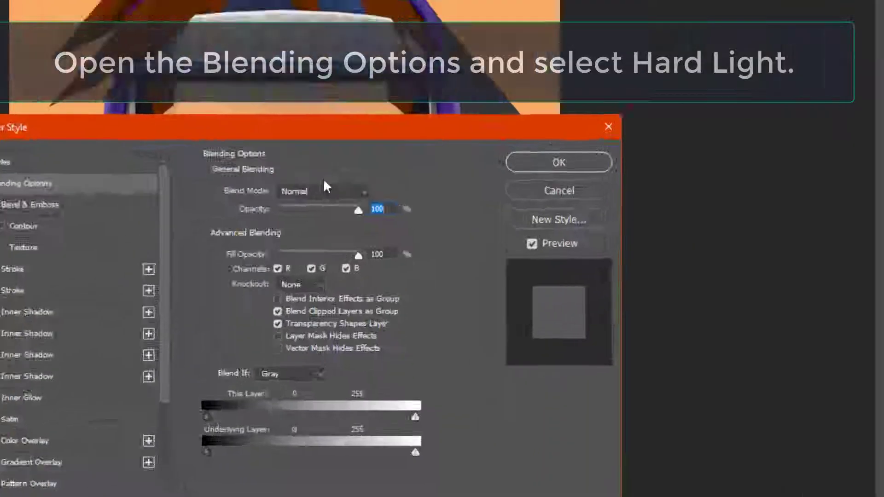
click(323, 182)
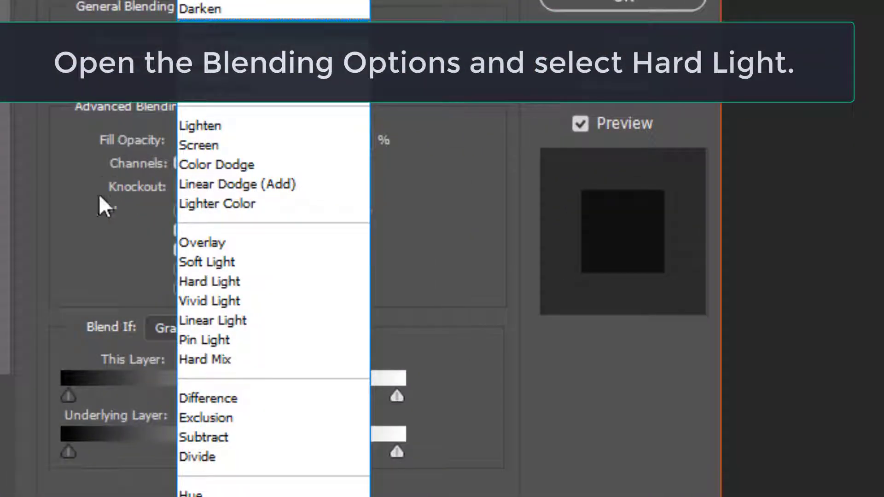
click(194, 282)
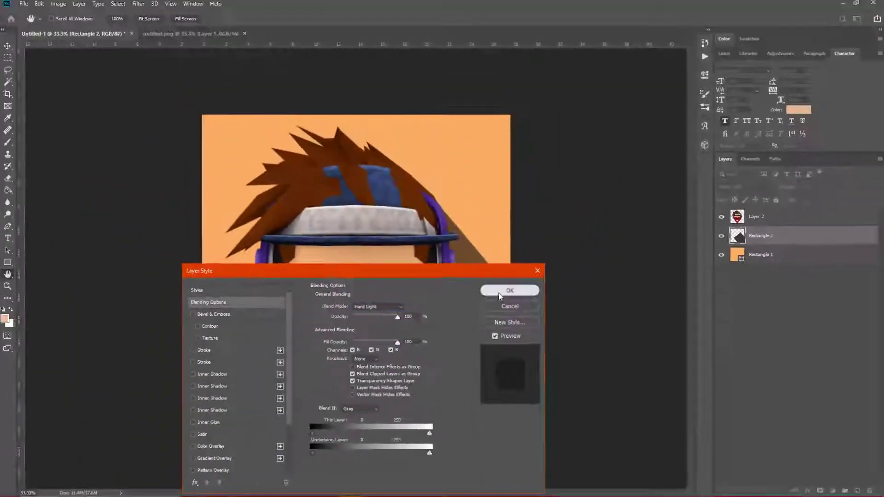
click(512, 288)
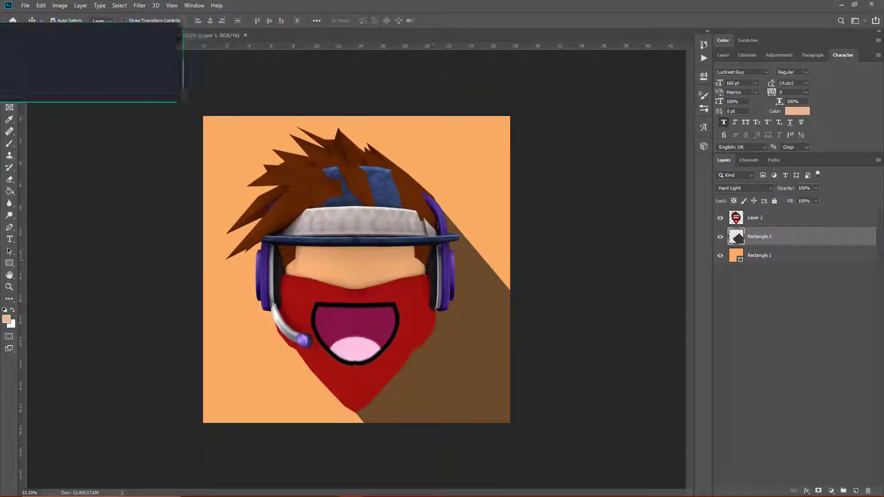
key(alt+bracketleft)
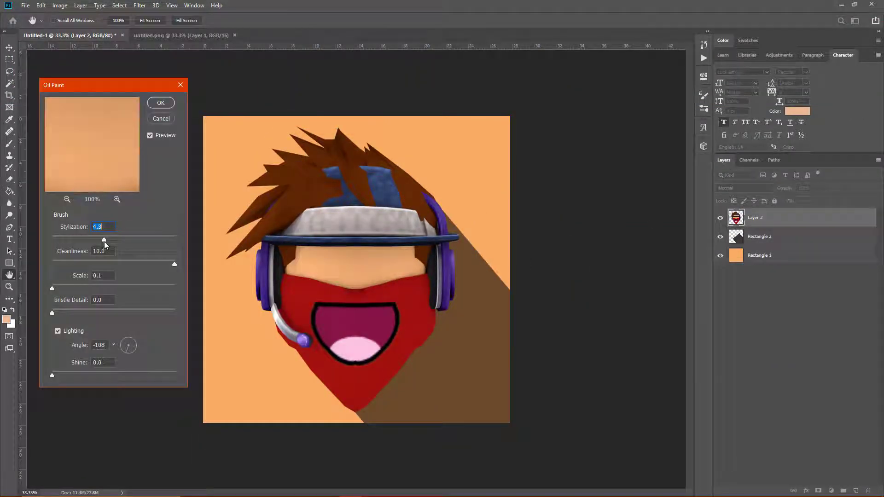
Raise the head's Oil Paint stylization to 10.0
mouse_move(104, 240)
mouse_down()
mouse_move(178, 250)
mouse_move(131, 240)
mouse_up()
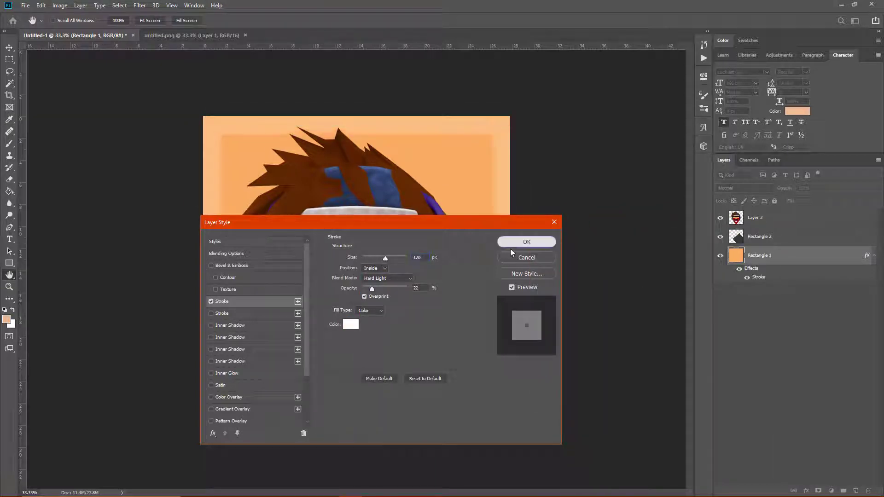
Confirm the white 120 px inside stroke and rasterize Rectangle 1's layer style
click(511, 244)
key(w)
right_click(778, 256)
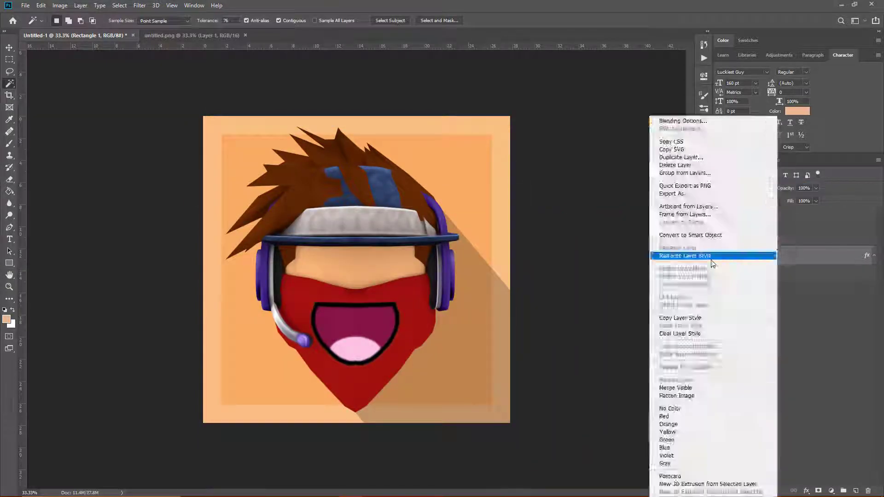
click(711, 258)
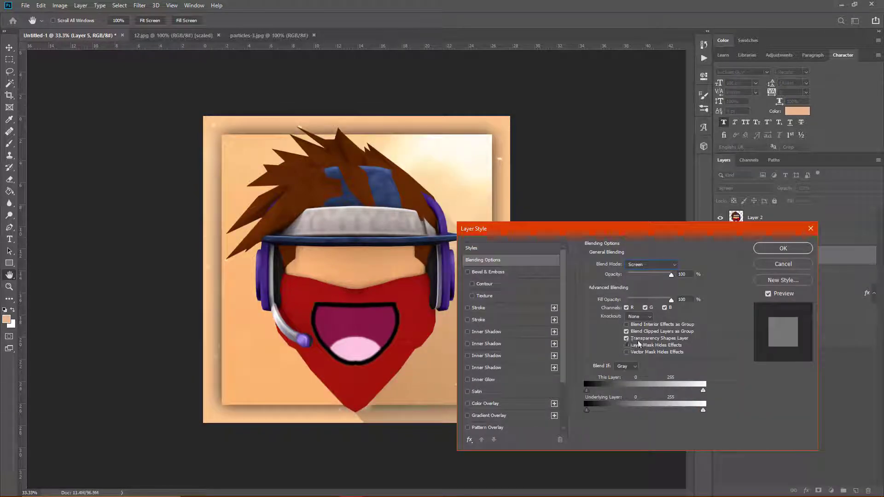
Make Layer 5 active and check its position in the layer order
key(alt+bracketleft)
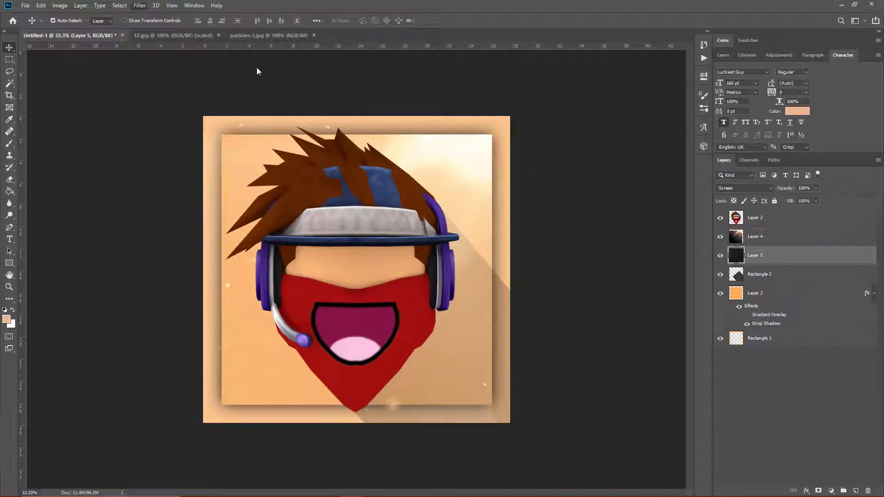
drag(757, 262, 756, 258)
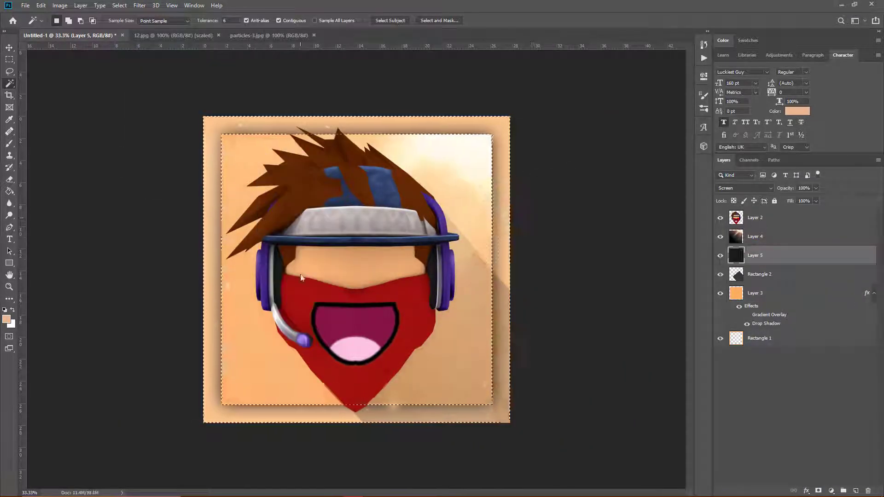